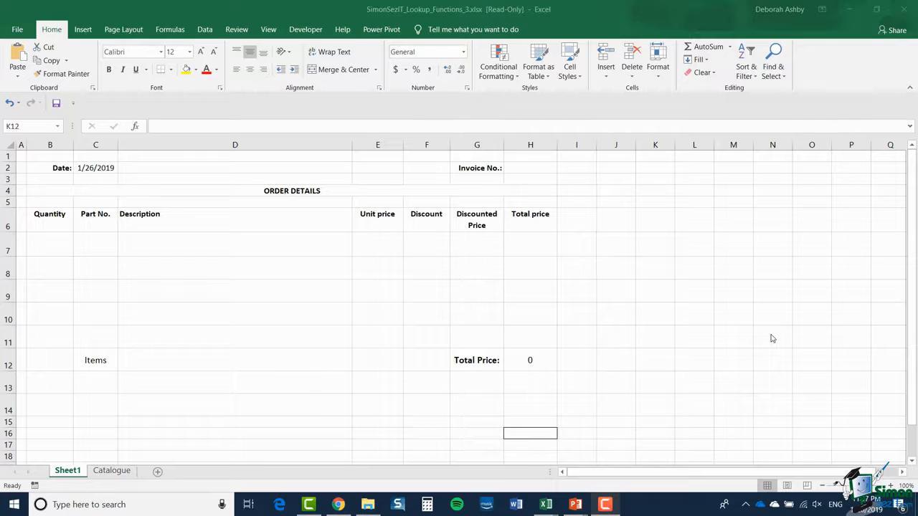
# Examine the Part Number, Description and Price columns on the Catalogue sheet and return to the first Description cell, D7, on Sheet1.
pyautogui.click(772, 338)
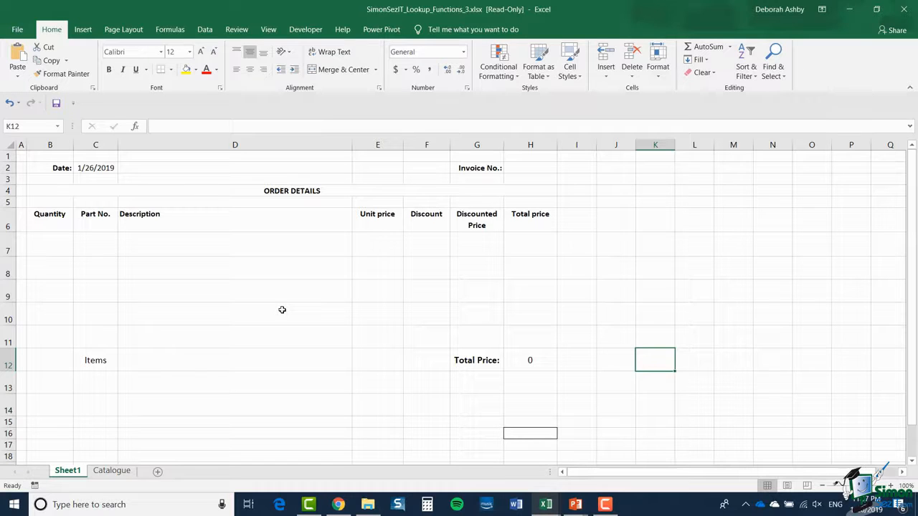
pyautogui.click(105, 245)
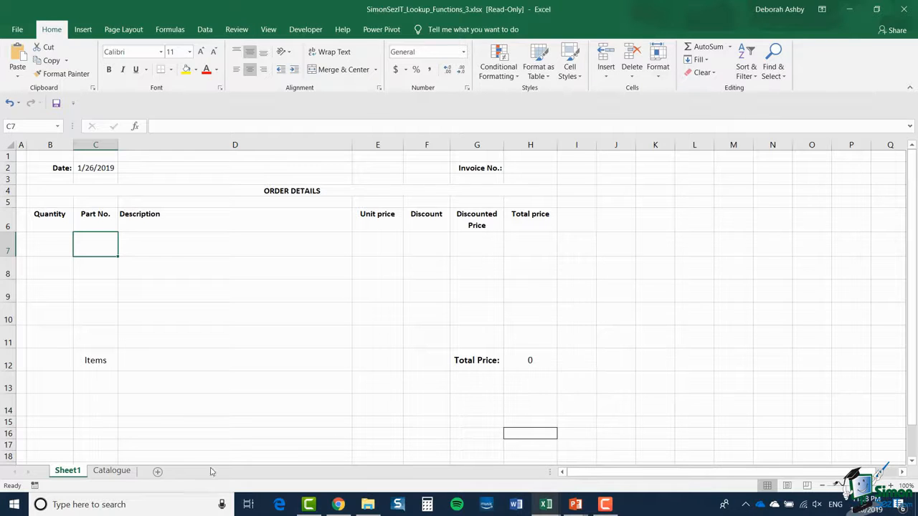
pyautogui.click(112, 470)
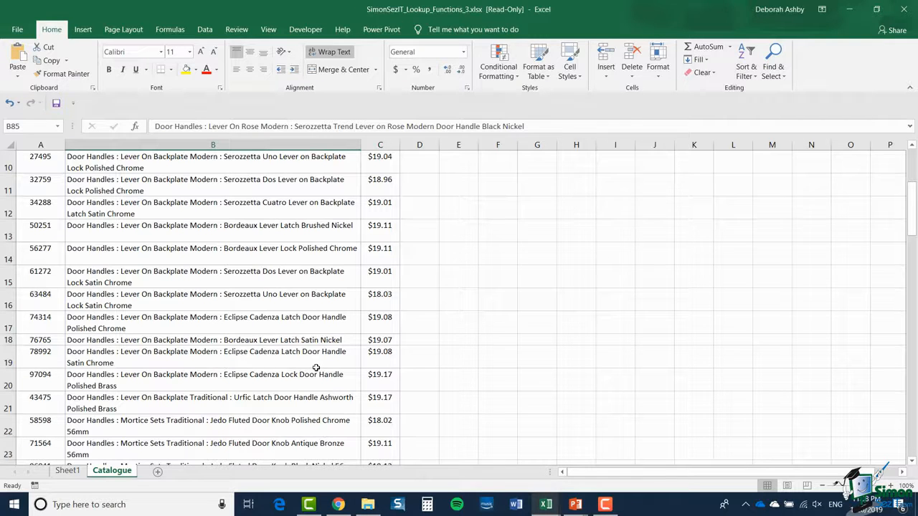
pyautogui.click(234, 353)
pyautogui.scroll(3, 234, 353)
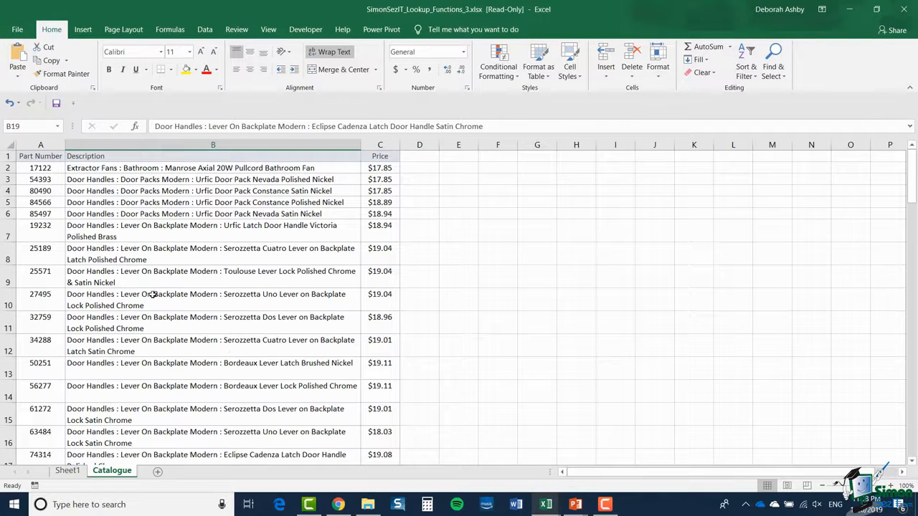
pyautogui.click(40, 146)
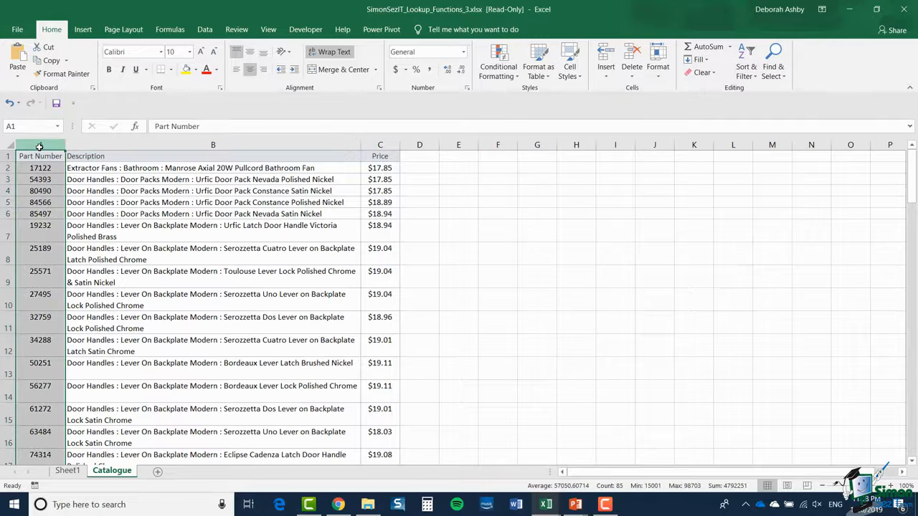
pyautogui.click(208, 146)
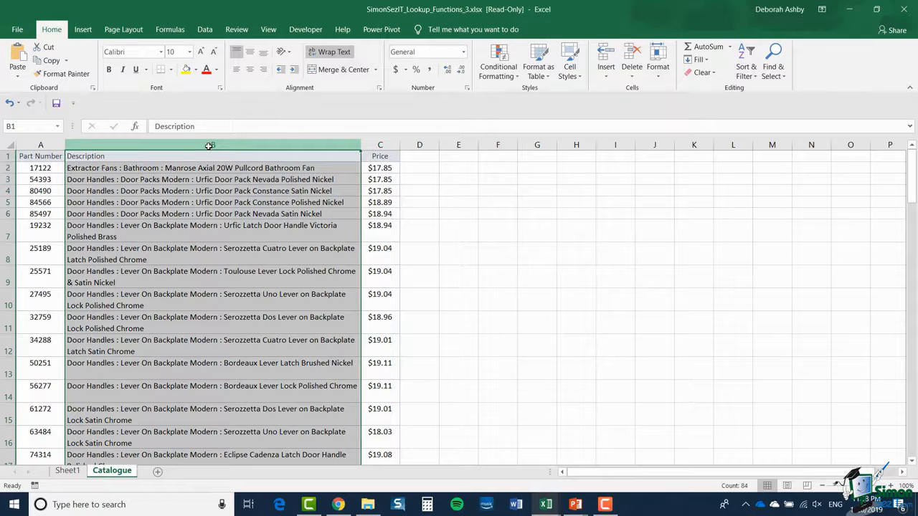
pyautogui.click(390, 146)
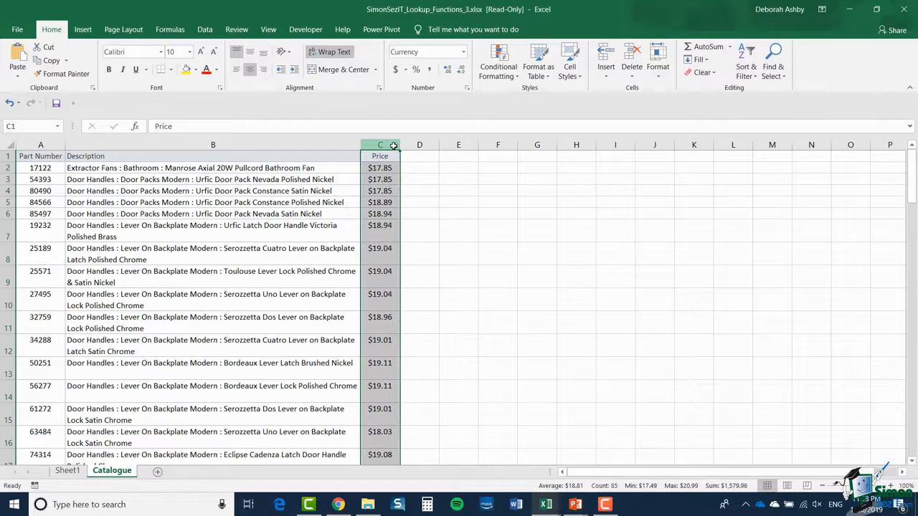
pyautogui.click(497, 231)
pyautogui.click(68, 470)
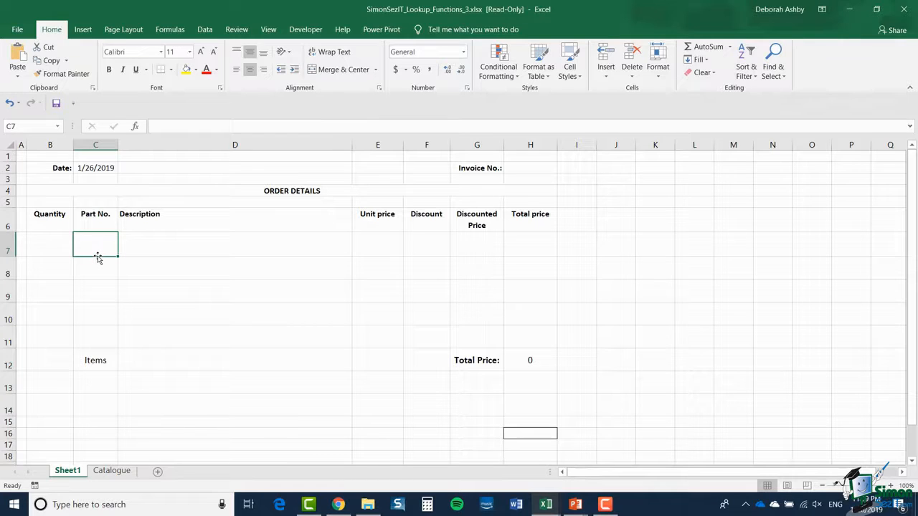
pyautogui.click(196, 252)
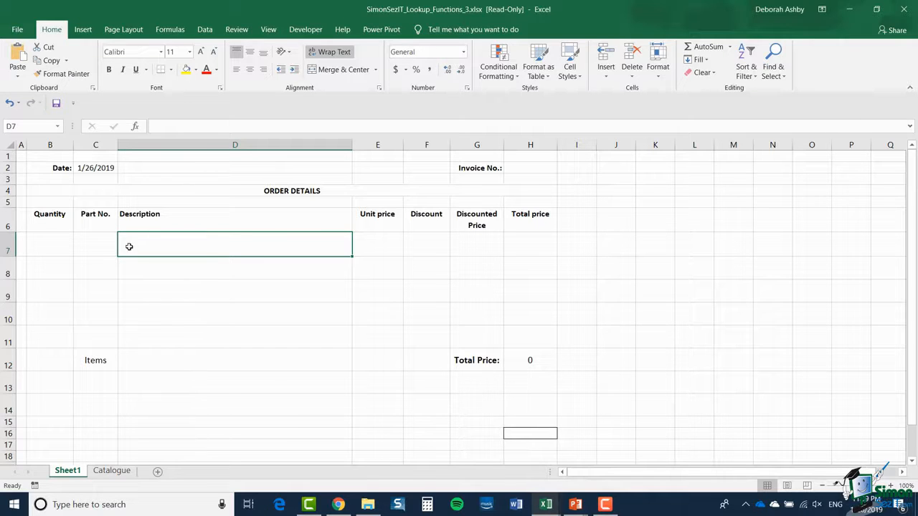
# Define the workbook-scoped name PartsCatalog for the whole parts table, A1:C85, on the Catalogue sheet.
pyautogui.click(111, 471)
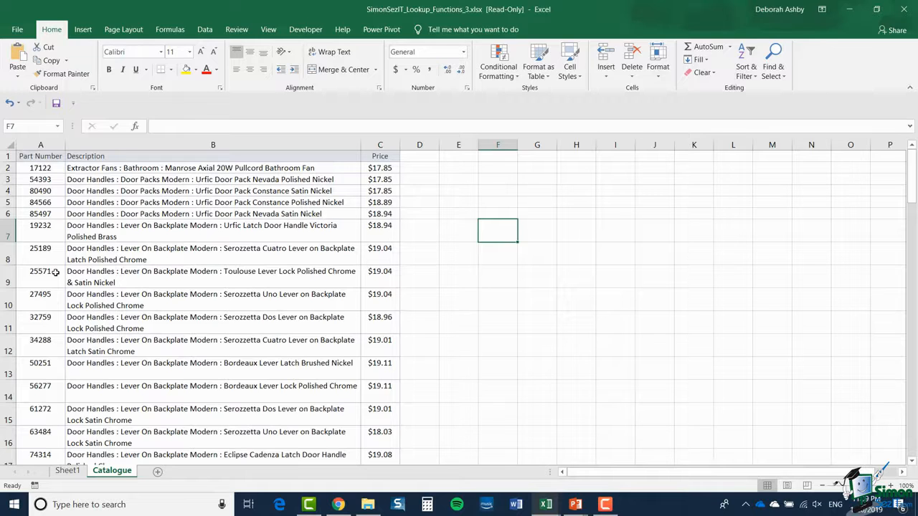
pyautogui.click(72, 473)
pyautogui.moveTo(41, 156); pyautogui.dragTo(370, 233)
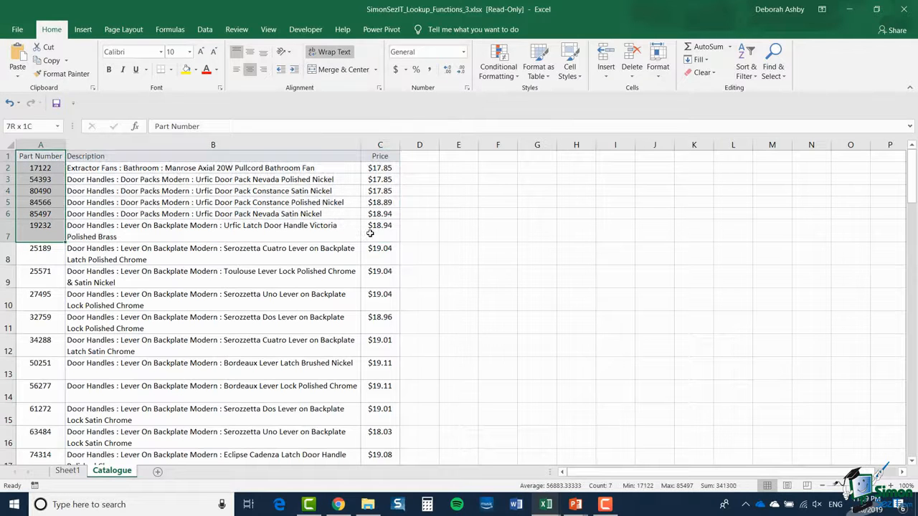
pyautogui.hotkey('ctrl', 'shift', 'Down')
pyautogui.hotkey('ctrl', 'BackSpace')
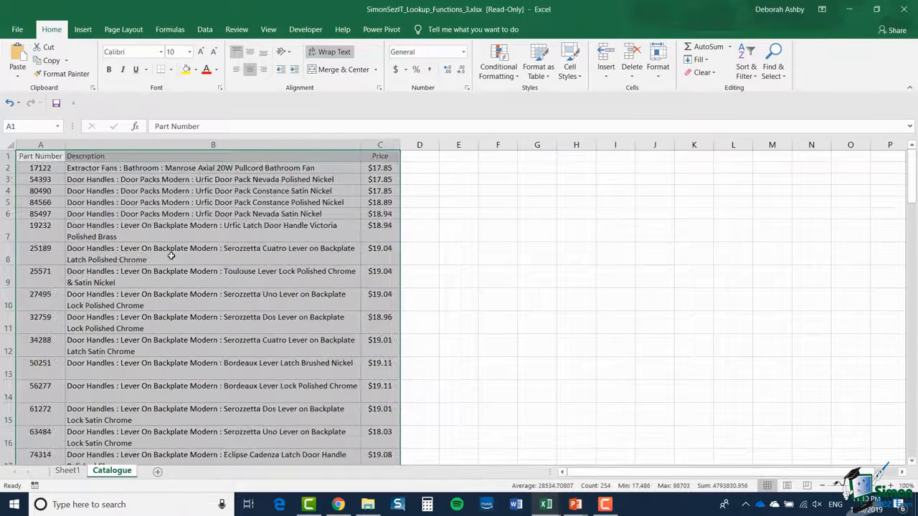
pyautogui.click(170, 30)
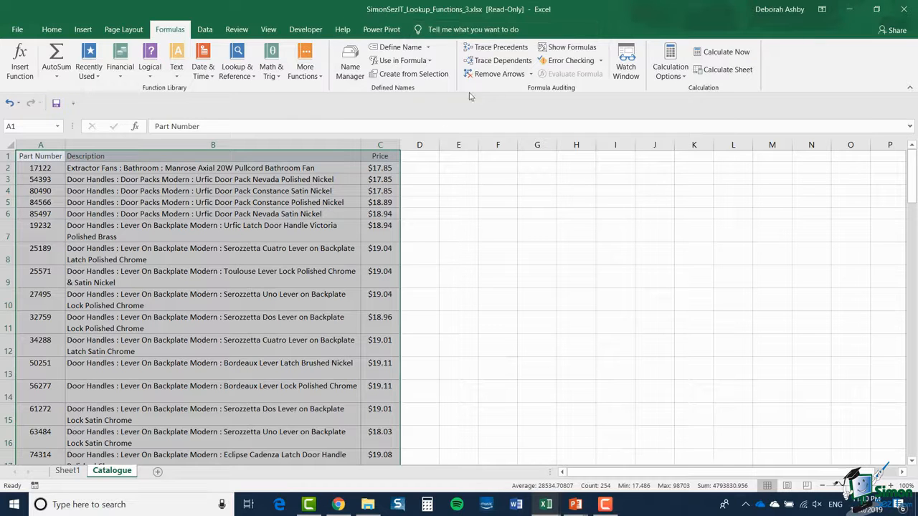
pyautogui.click(415, 50)
pyautogui.moveTo(559, 280); pyautogui.dragTo(501, 186)
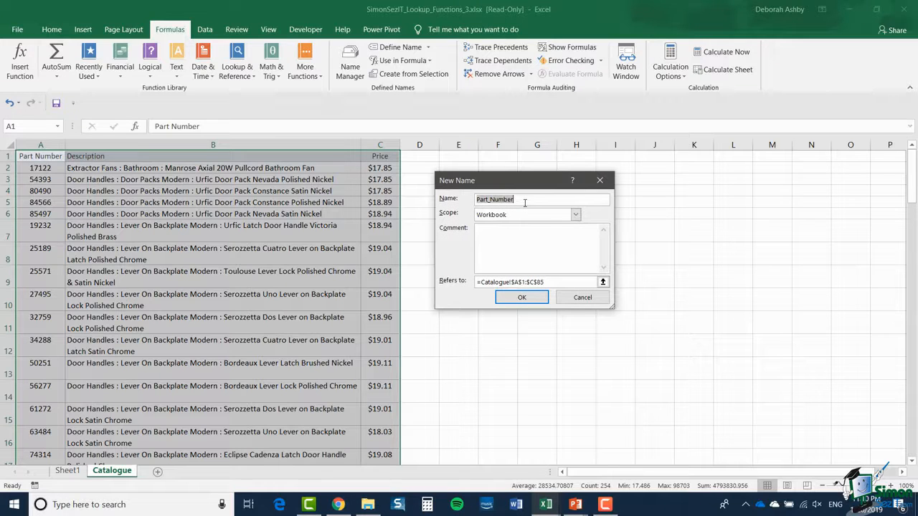
pyautogui.write('PartsCatalog')
pyautogui.click(523, 300)
pyautogui.click(473, 285)
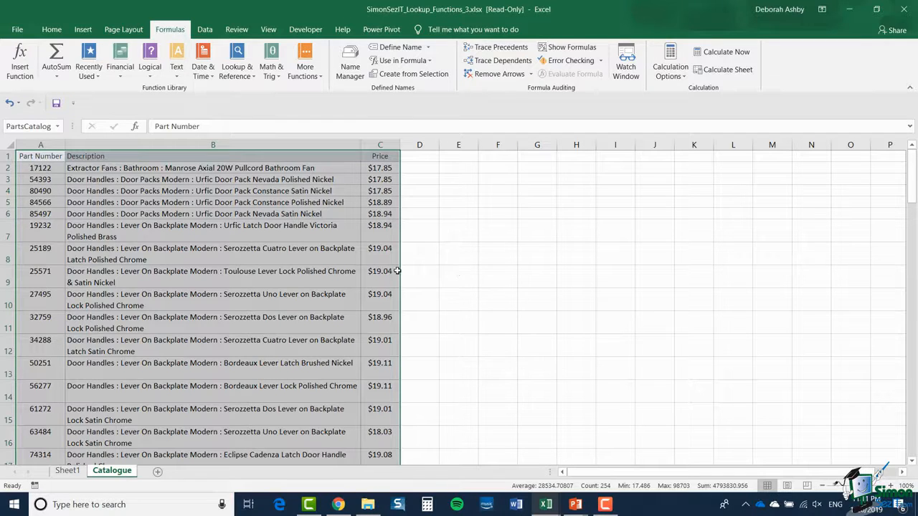
# Start a VLOOKUP function in cell D7 of Sheet1 with lookup value C7 and table array PartsCatalog.
pyautogui.click(67, 471)
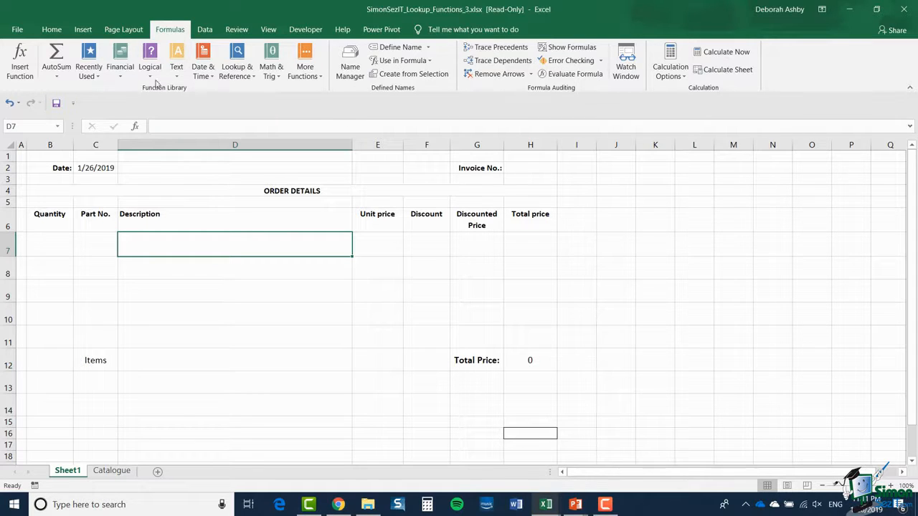
pyautogui.click(237, 70)
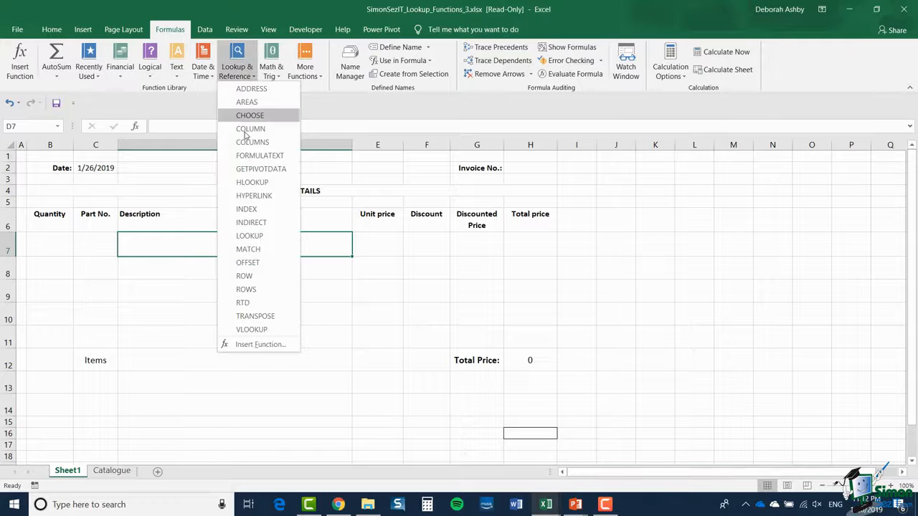
pyautogui.click(248, 329)
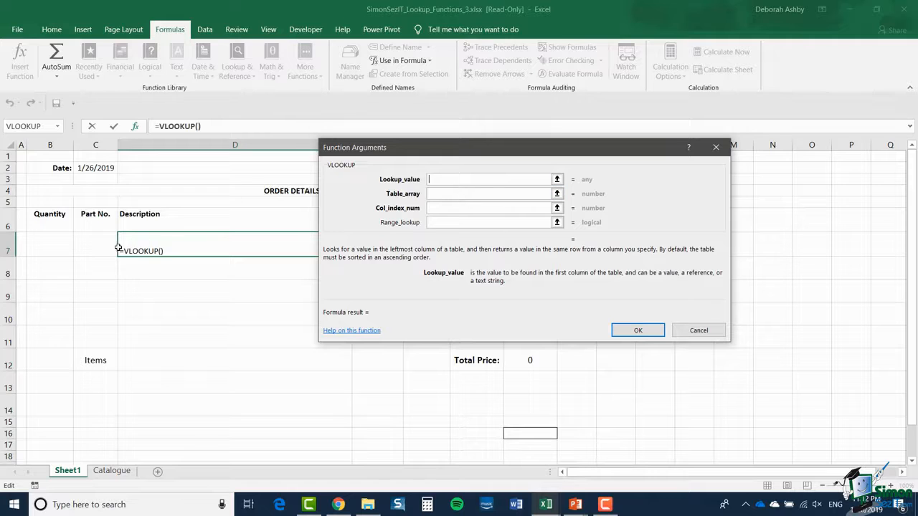
pyautogui.click(94, 246)
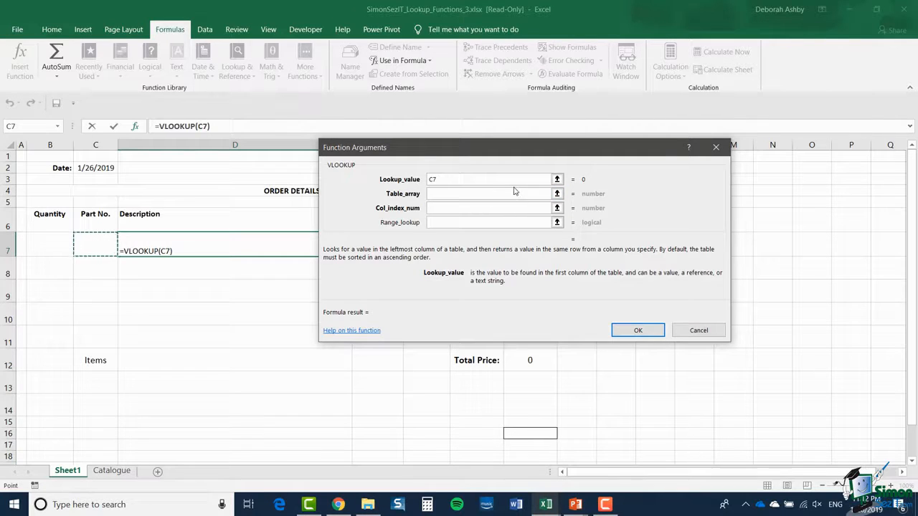
pyautogui.click(457, 194)
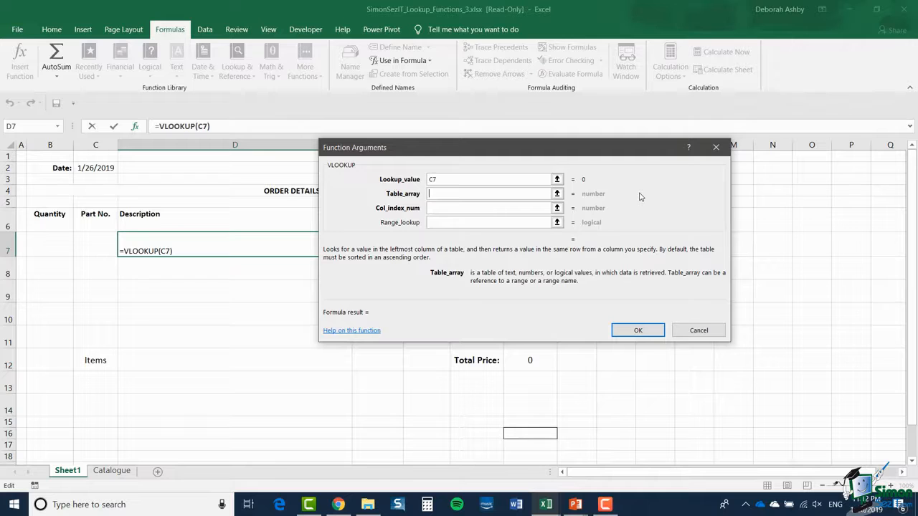
pyautogui.write('Pa')
pyautogui.write('rtsCatalog')
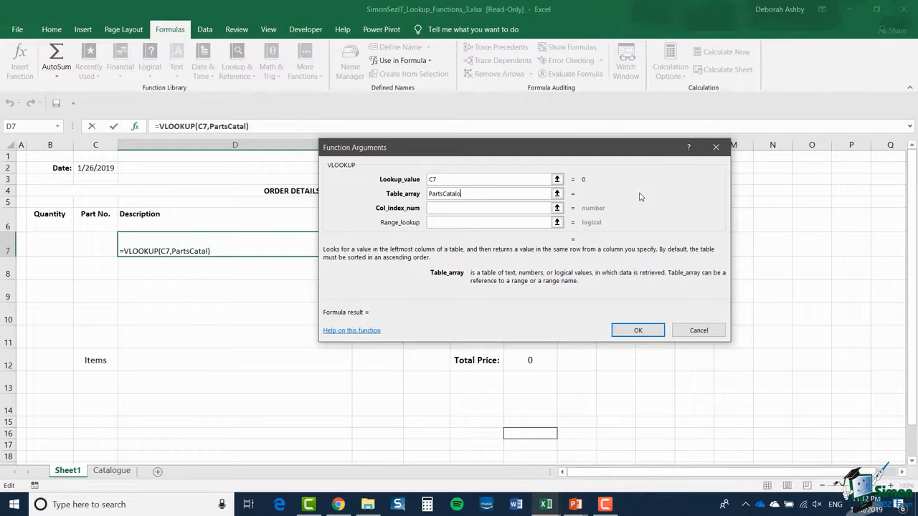
# Complete the VLOOKUP in D7 with column index number 2 and range lookup FALSE.
pyautogui.press('Tab')
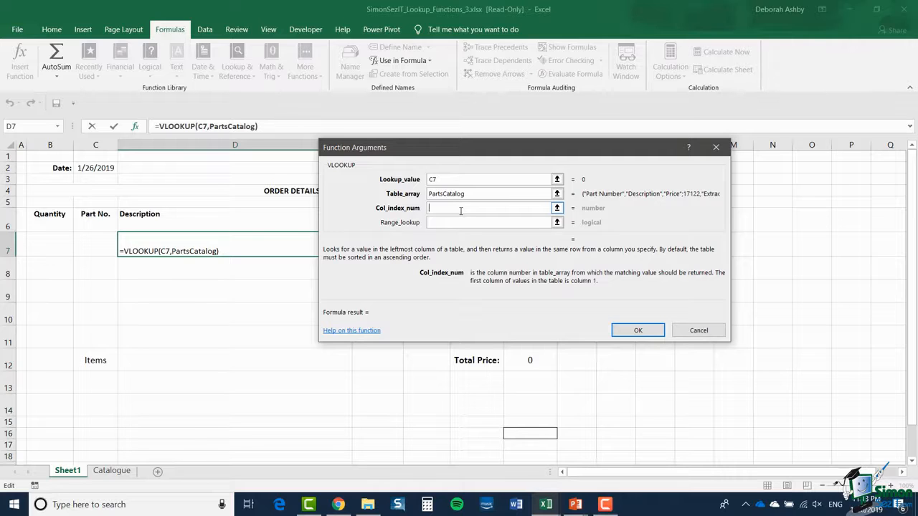
pyautogui.write('2')
pyautogui.click(489, 223)
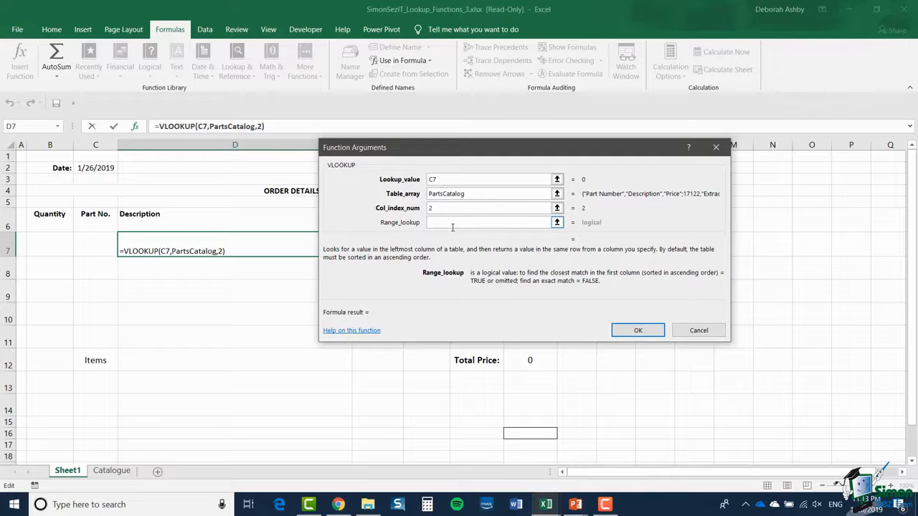
pyautogui.write('FALSE')
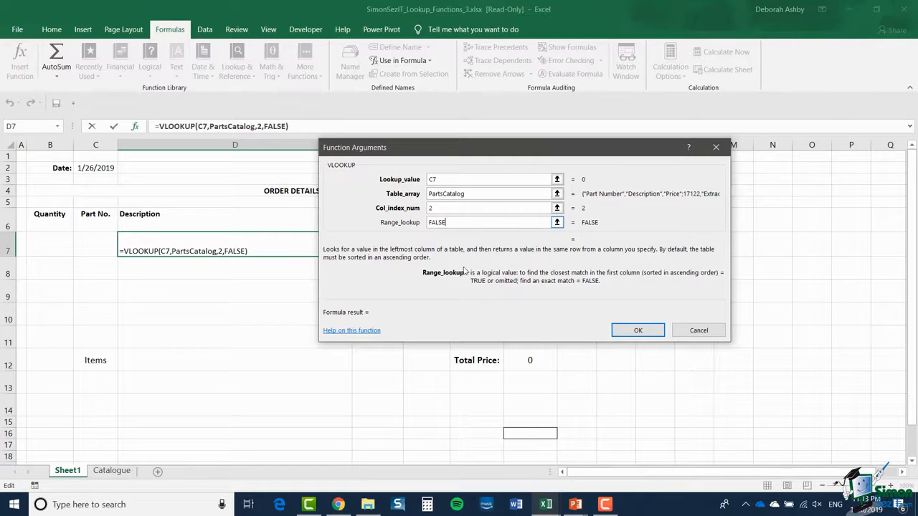
pyautogui.click(638, 330)
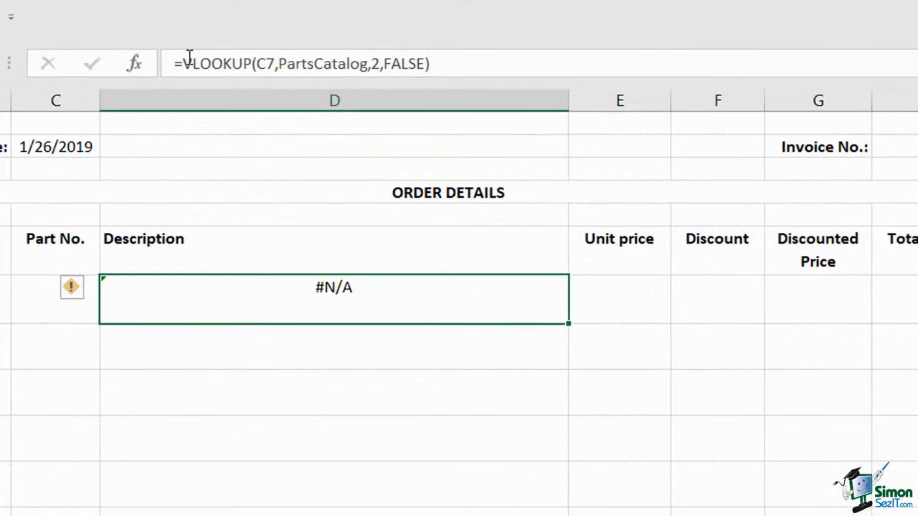
# Wrap the D7 formula in IFNA so it reads =IFNA(VLOOKUP(C7,PartsCatalog,2,FALSE)," ").
pyautogui.click(183, 63)
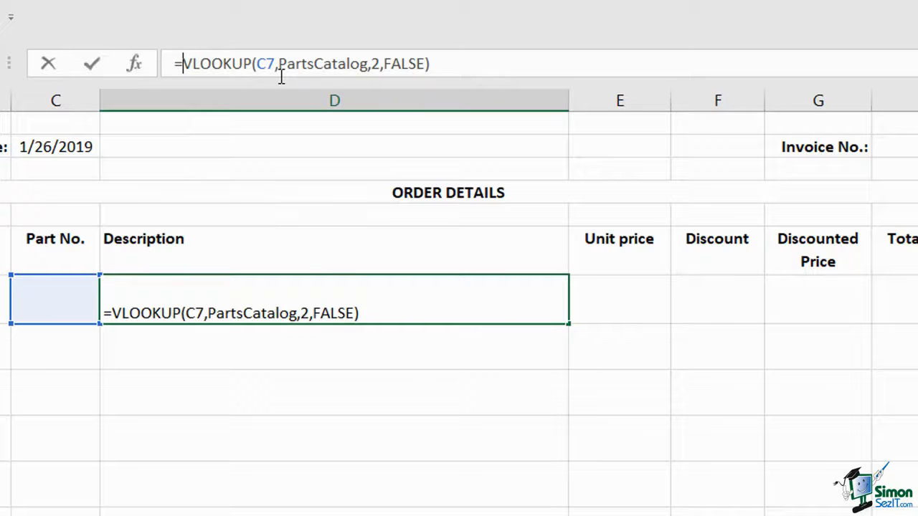
pyautogui.write('IFNA')
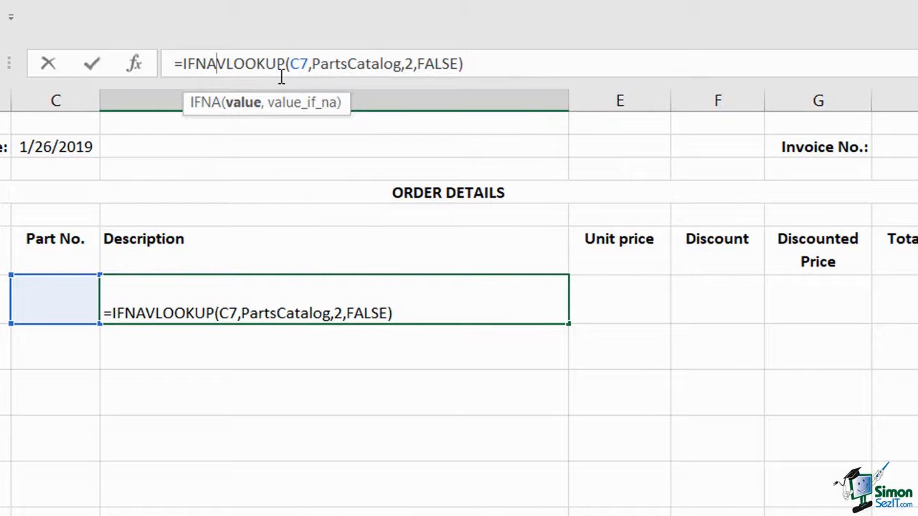
pyautogui.write('(')
pyautogui.press('Left')
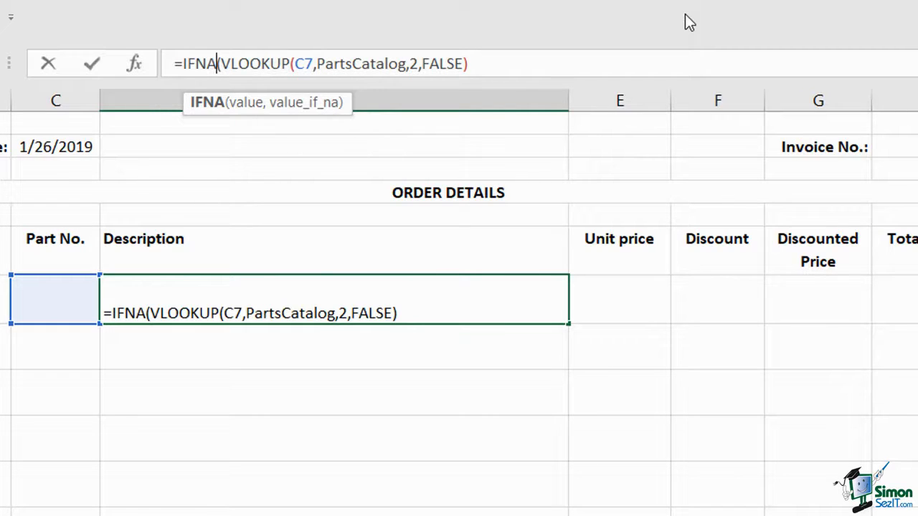
pyautogui.press('End')
pyautogui.write(',')
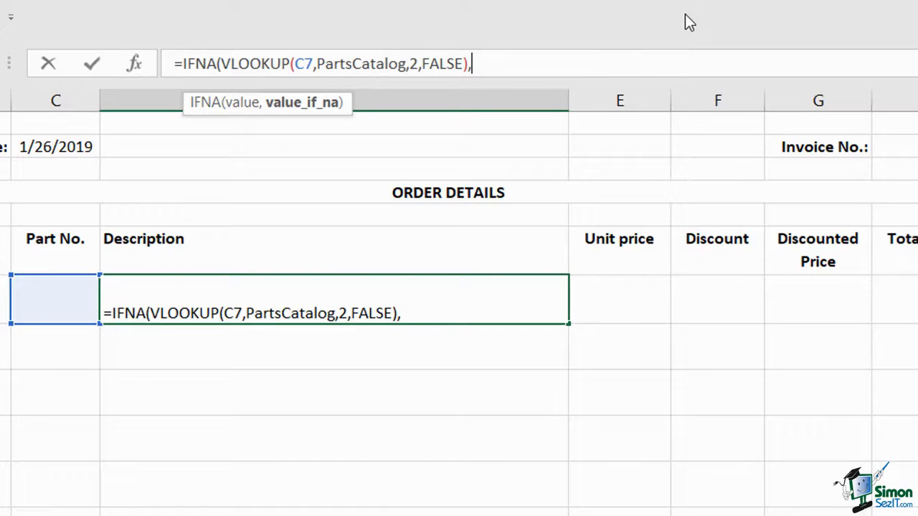
pyautogui.write('" ")')
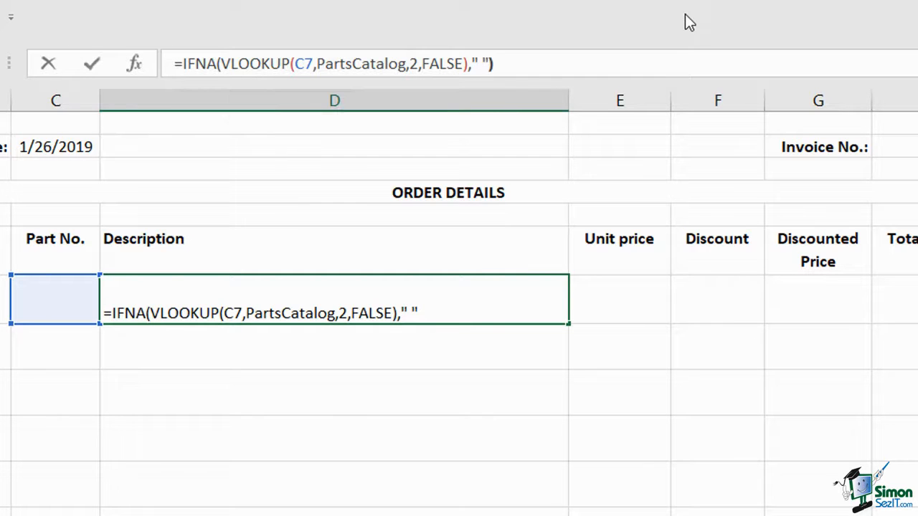
pyautogui.press('Return')
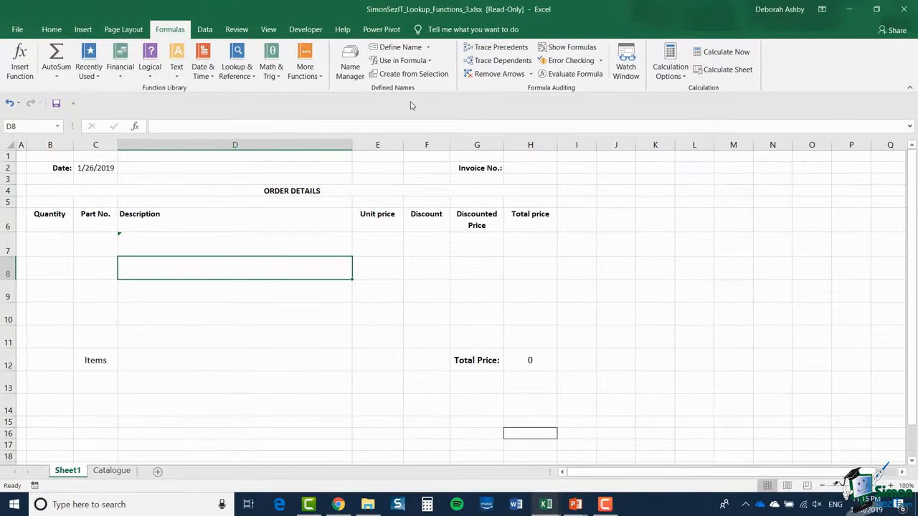
pyautogui.click(184, 248)
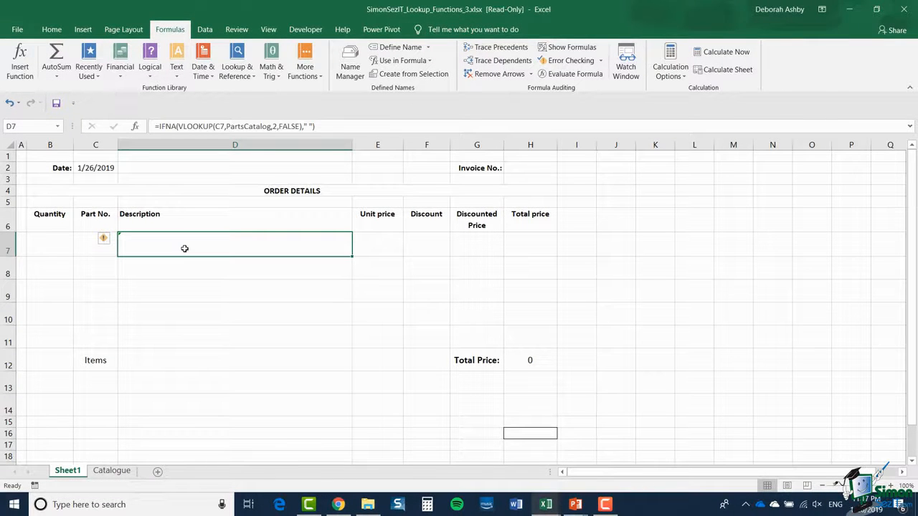
# Copy part number 54393 from cell A3 of the Catalogue sheet into the Part No. cell C7 on Sheet1.
pyautogui.click(120, 473)
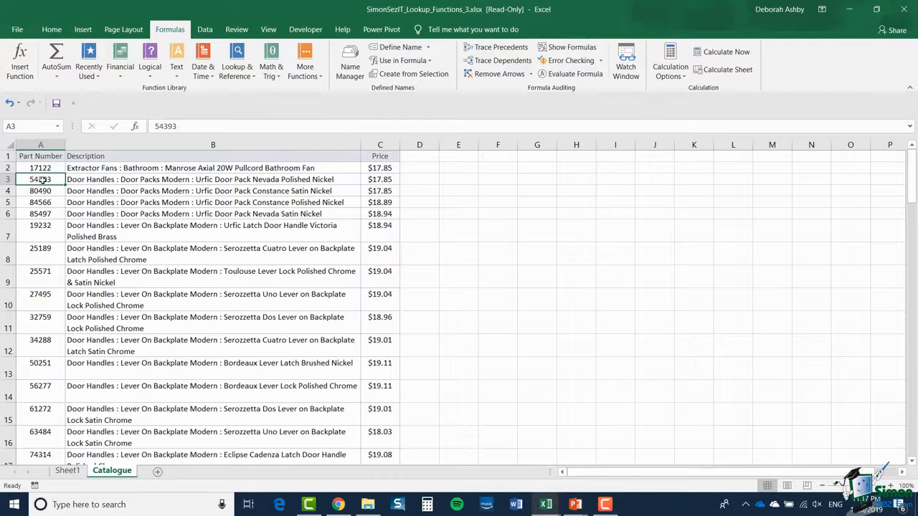
pyautogui.hotkey('ctrl', 'c')
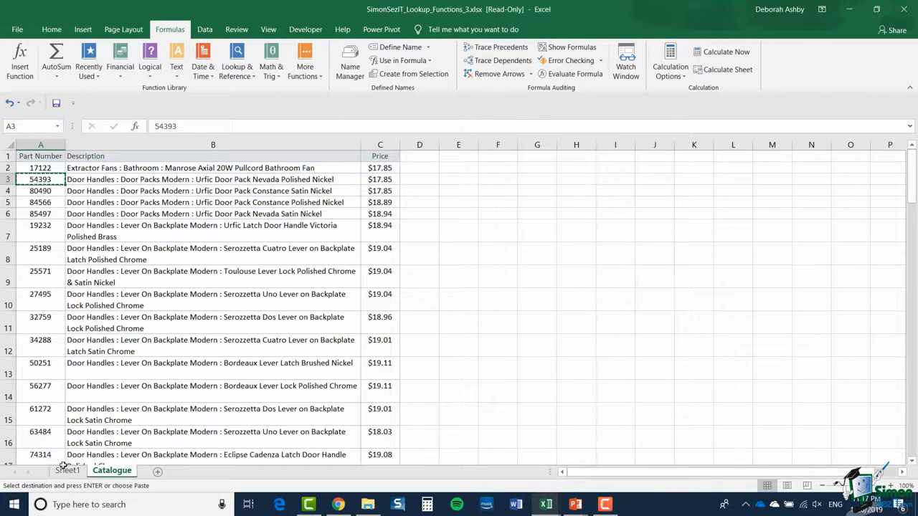
pyautogui.click(67, 471)
pyautogui.click(89, 247)
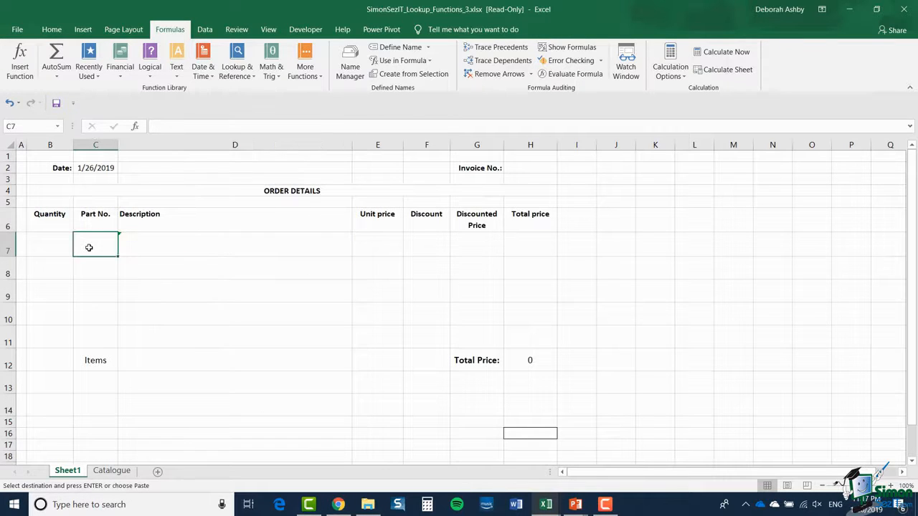
pyautogui.hotkey('ctrl', 'v')
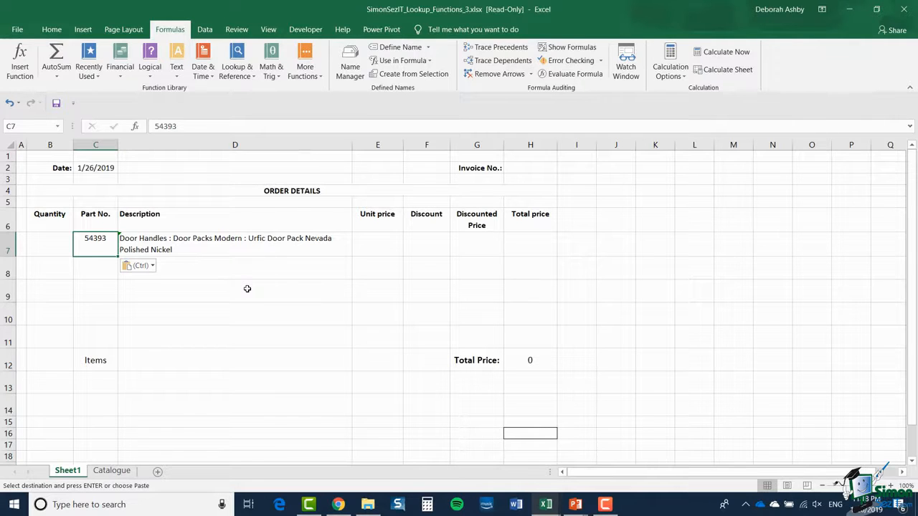
# Fill the description formula from D7 down through D11 to cover the remaining order lines.
pyautogui.click(308, 244)
pyautogui.moveTo(352, 256); pyautogui.dragTo(350, 345)
pyautogui.click(299, 248)
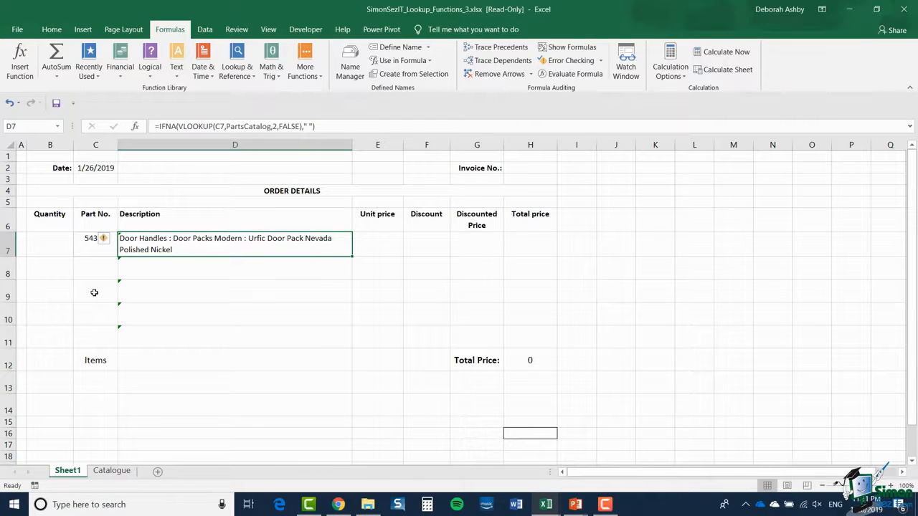
# Enter 1234 as the part number in C9 and inspect the description formula in D9.
pyautogui.click(94, 293)
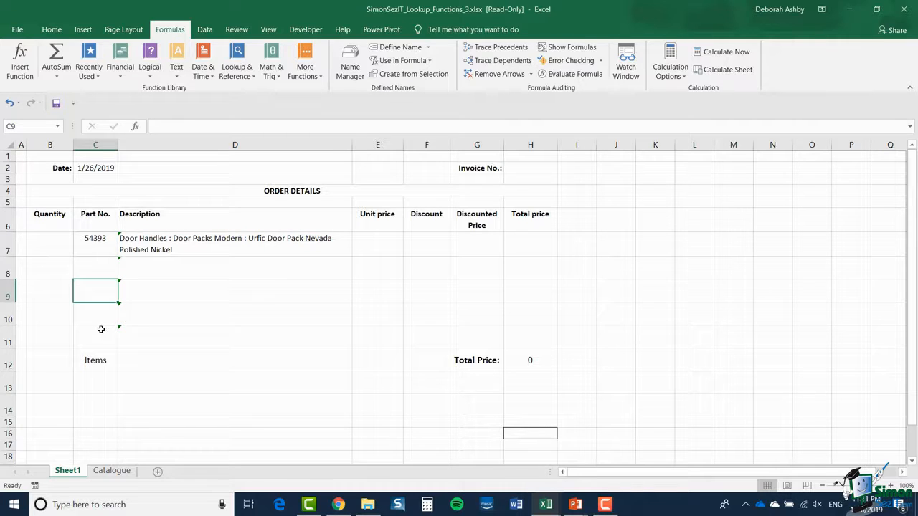
pyautogui.write('1234')
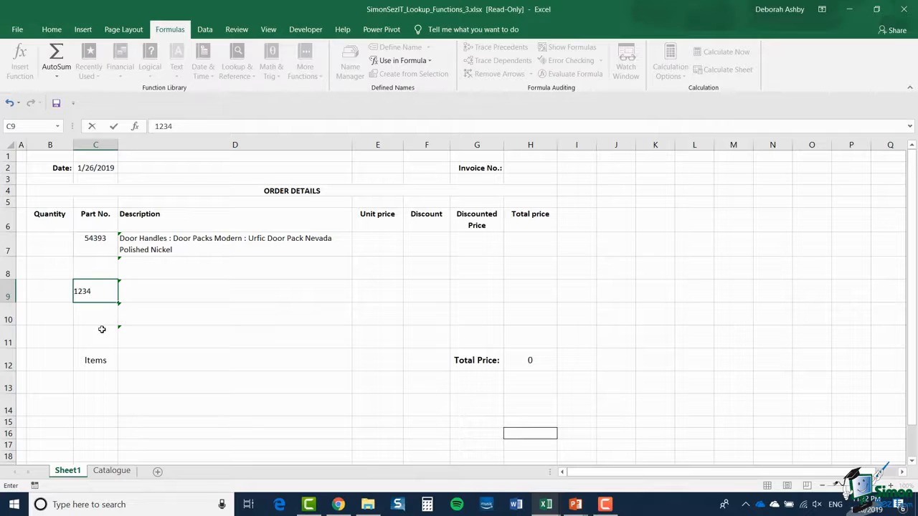
pyautogui.press('Return')
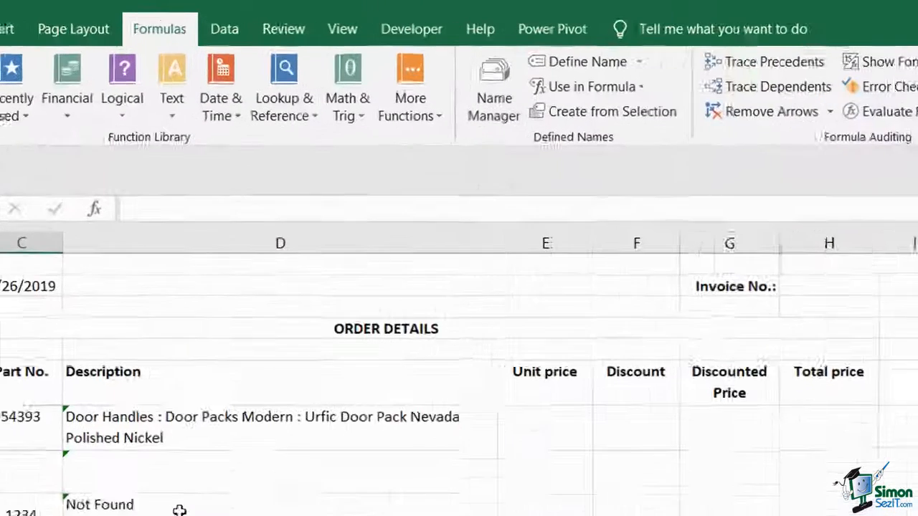
pyautogui.click(203, 294)
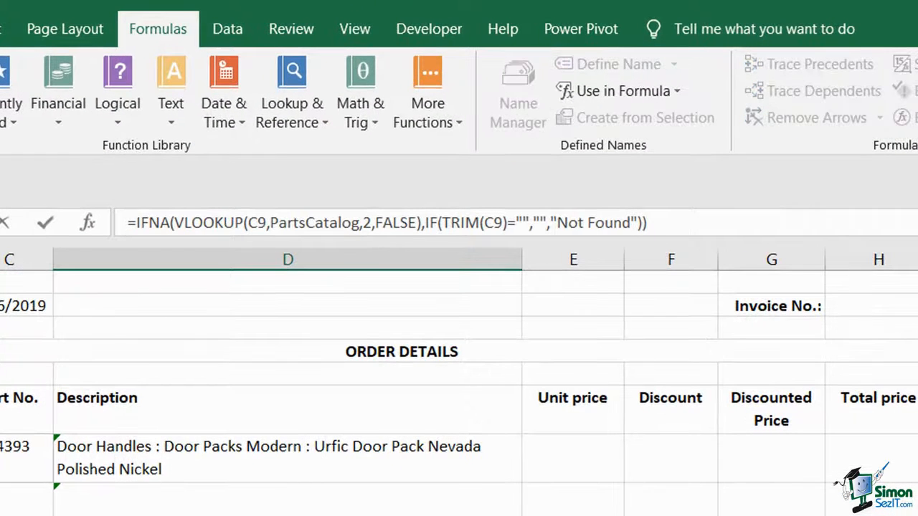
pyautogui.press('Escape')
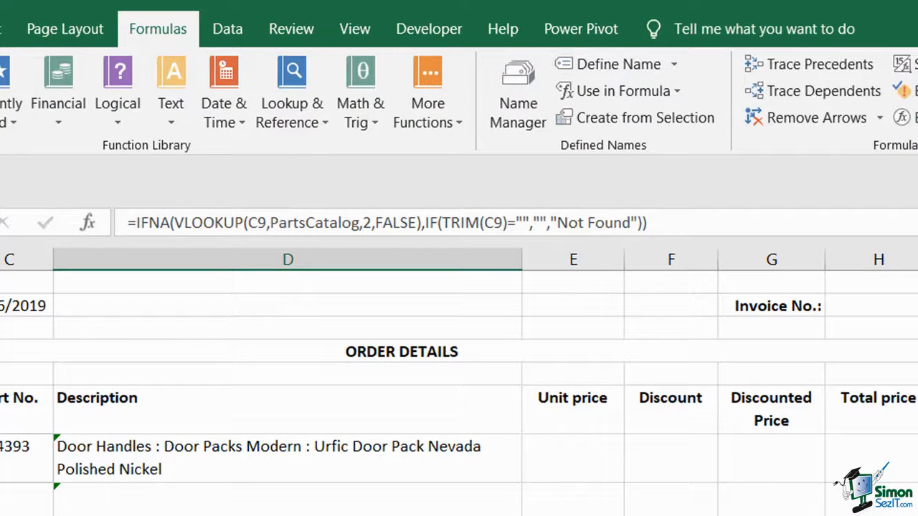